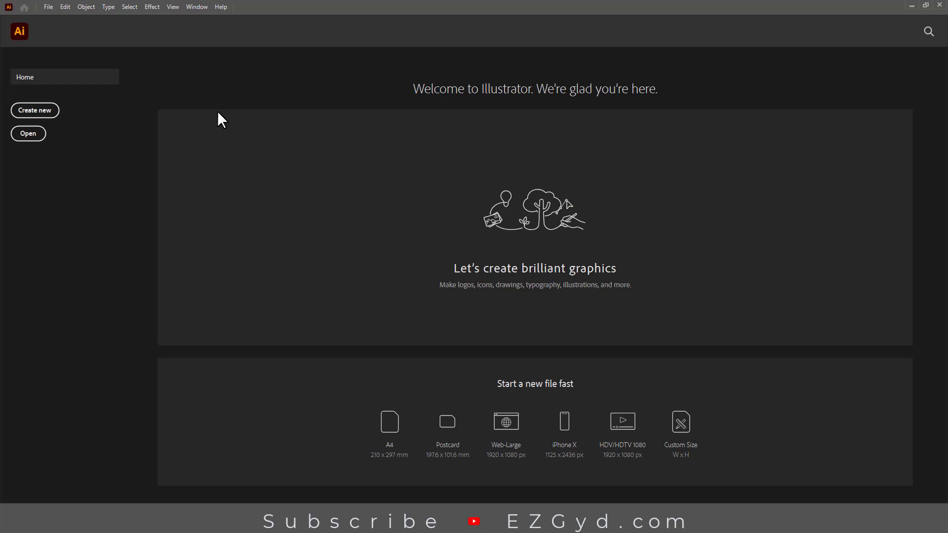
# Step: Open the red wingback chair image 1.PNG from the Documents folder
pyautogui.click(48, 7)
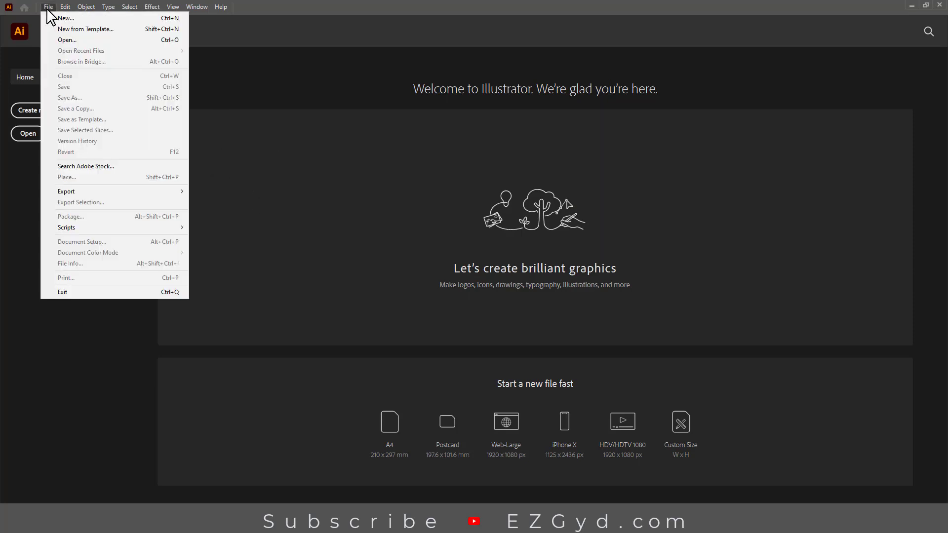
pyautogui.click(73, 40)
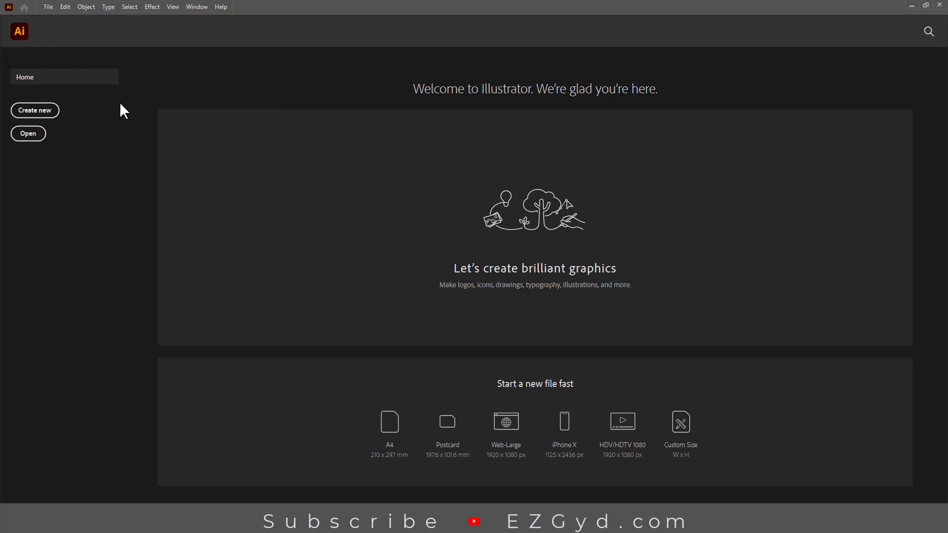
pyautogui.click(29, 134)
pyautogui.click(229, 215)
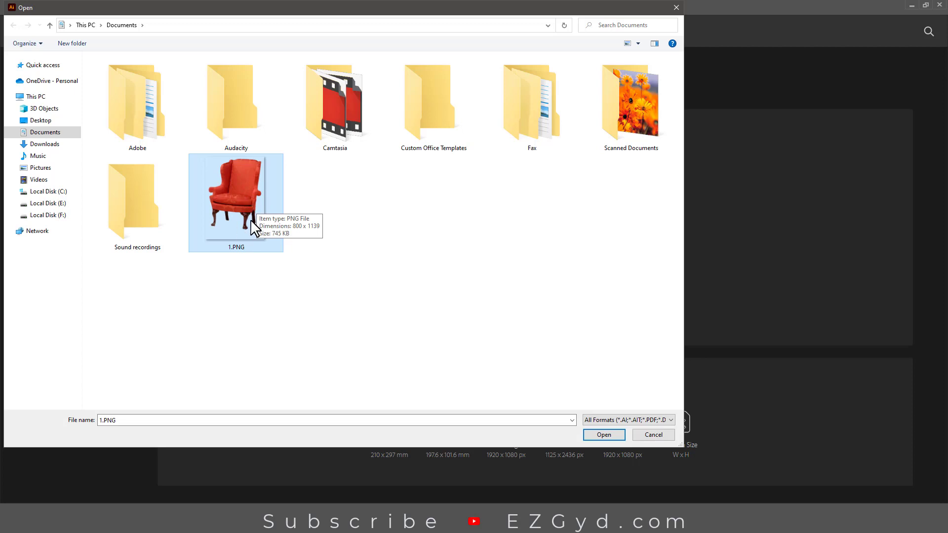
pyautogui.click(597, 434)
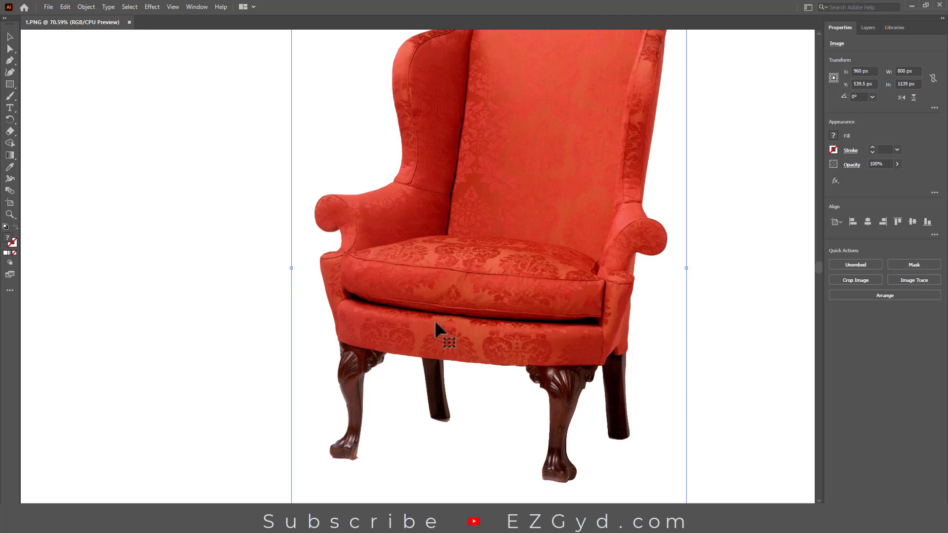
# Step: Fit the artboard, move the chair to X 400 px and duplicate it at X 1200 px
pyautogui.hotkey('ctrl', '0')
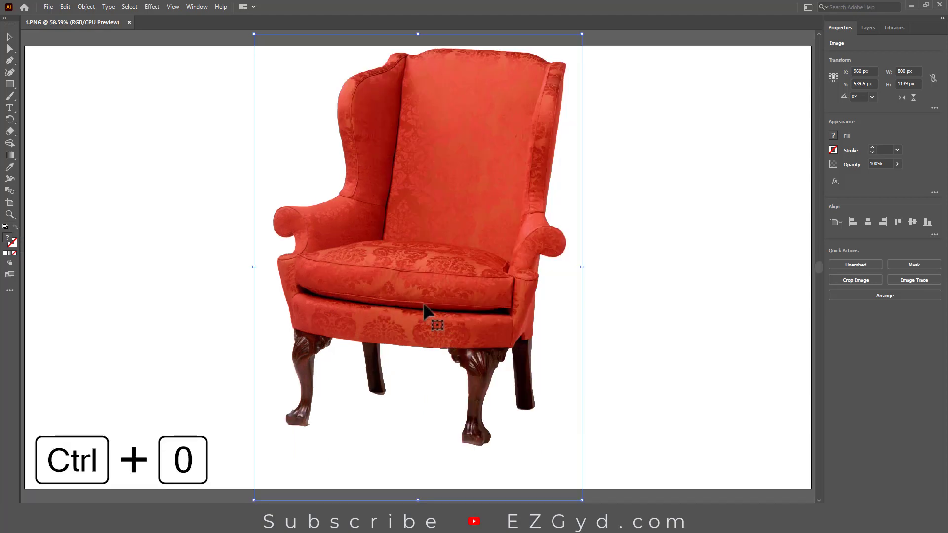
pyautogui.moveTo(402, 199); pyautogui.dragTo(188, 213)
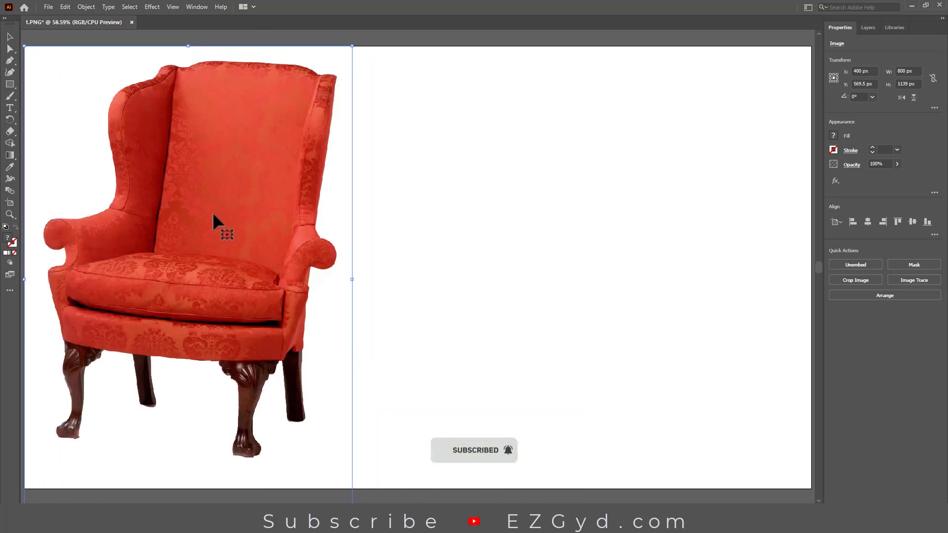
pyautogui.click(417, 210)
pyautogui.click(134, 199)
pyautogui.moveTo(136, 193); pyautogui.dragTo(451, 179)
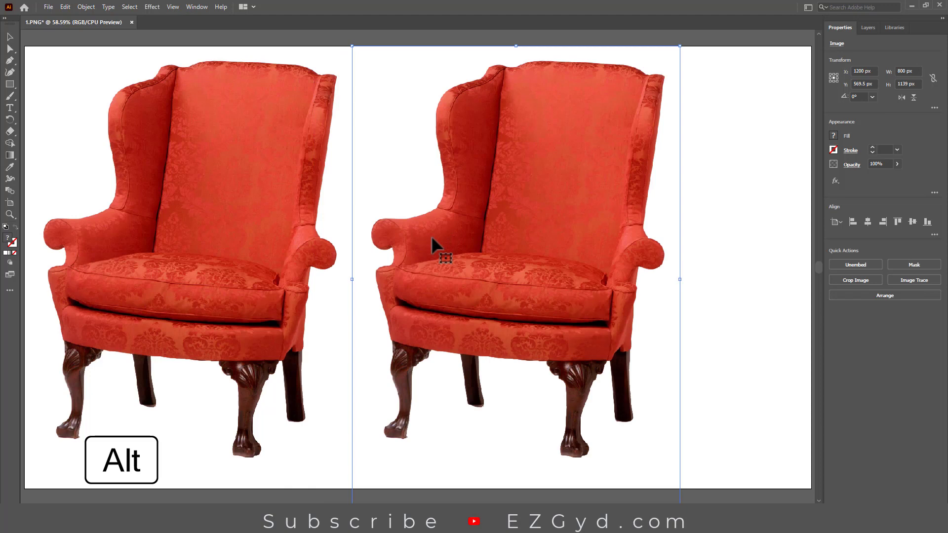
# Step: Add a 72 pt 'png image' caption below the left chair
pyautogui.click(10, 108)
pyautogui.click(42, 466)
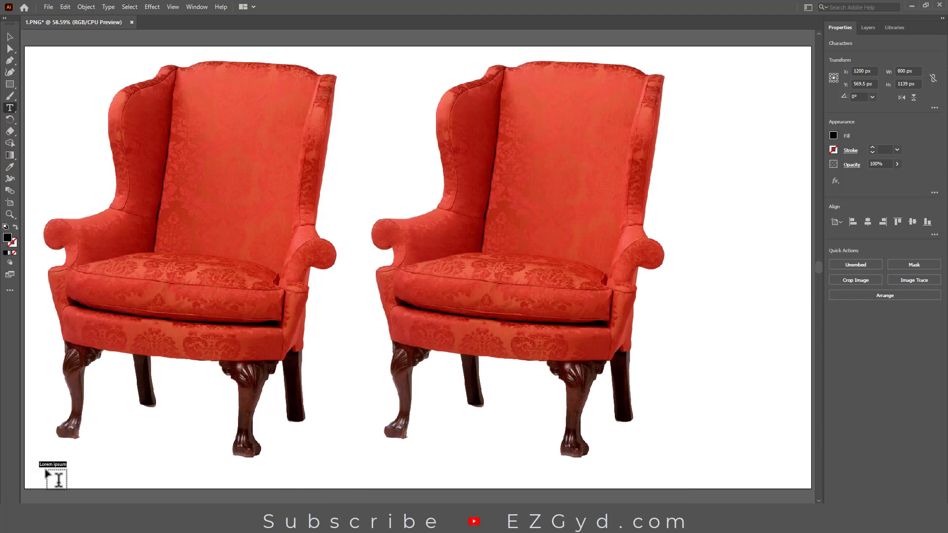
pyautogui.click(875, 246)
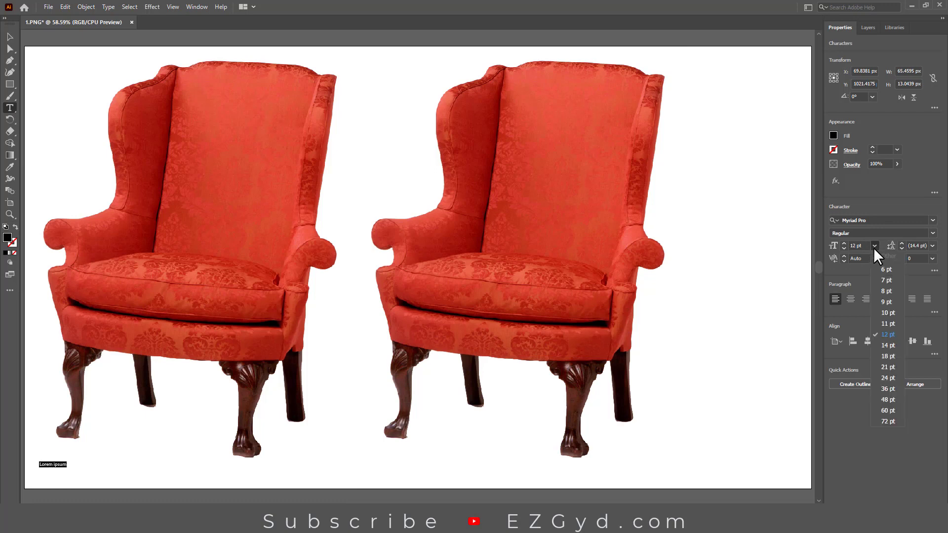
pyautogui.click(893, 419)
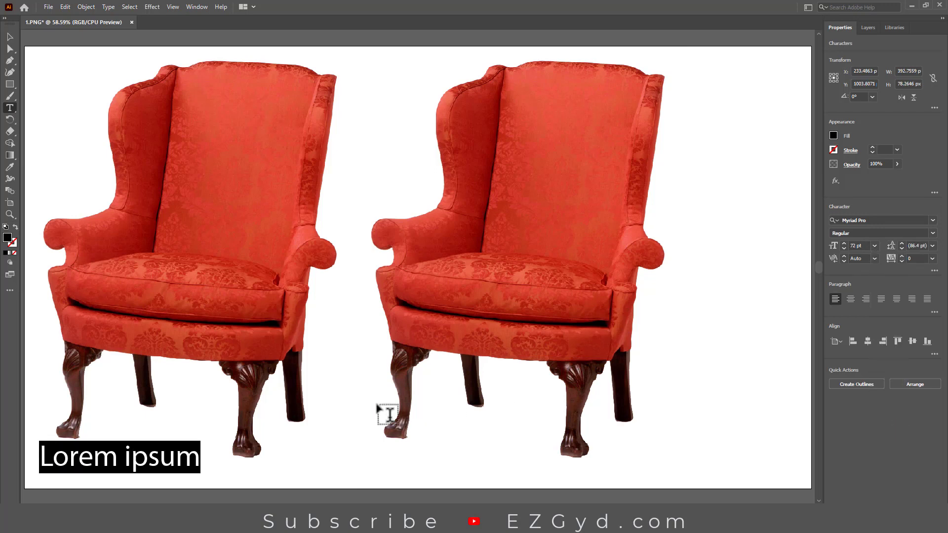
pyautogui.write('png imag')
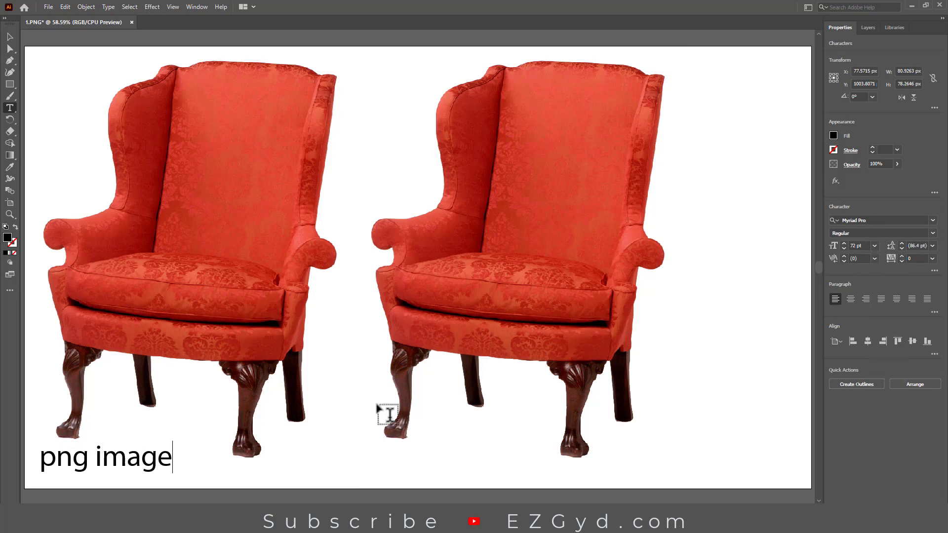
pyautogui.write('e')
pyautogui.click(10, 37)
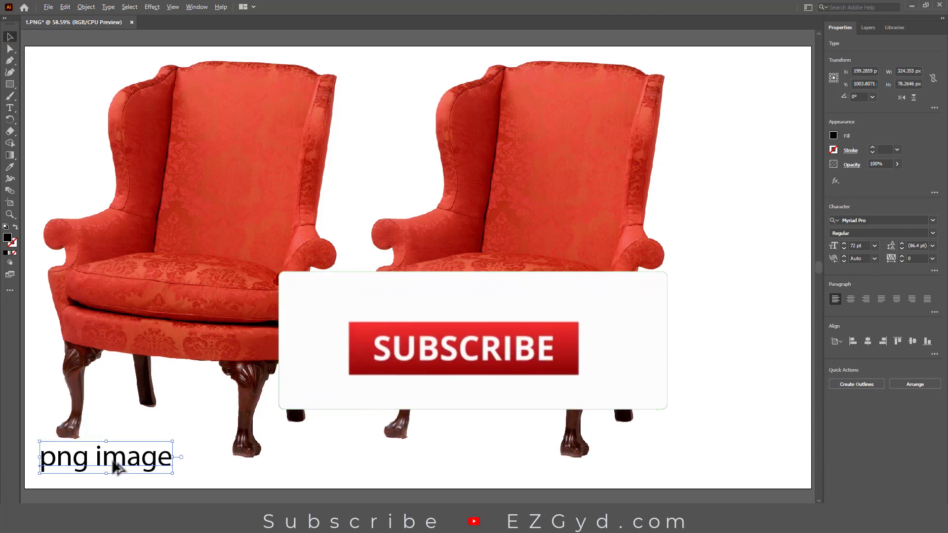
# Step: Duplicate the caption under the right chair and retype it as 'vector file'
pyautogui.moveTo(116, 467); pyautogui.dragTo(487, 474)
pyautogui.doubleClick(464, 466)
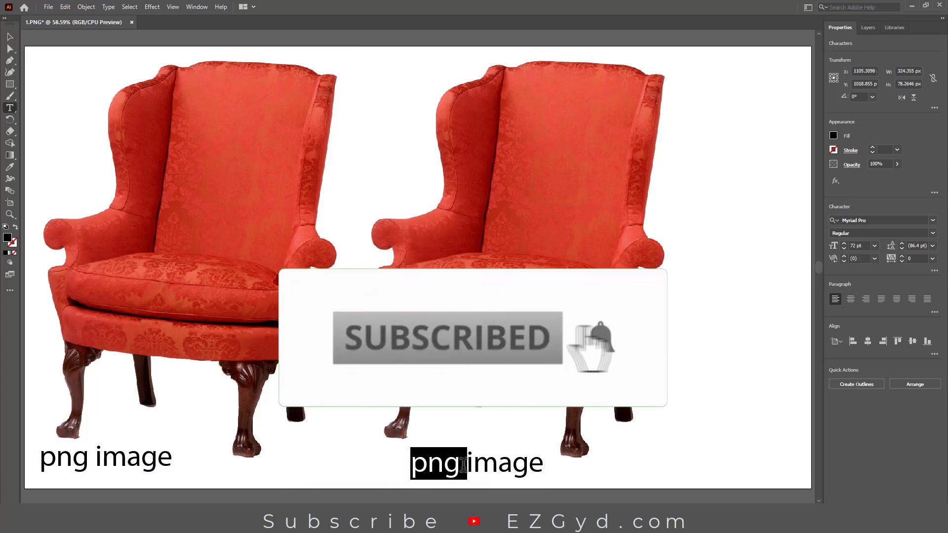
pyautogui.hotkey('ctrl', 'a')
pyautogui.write('vec')
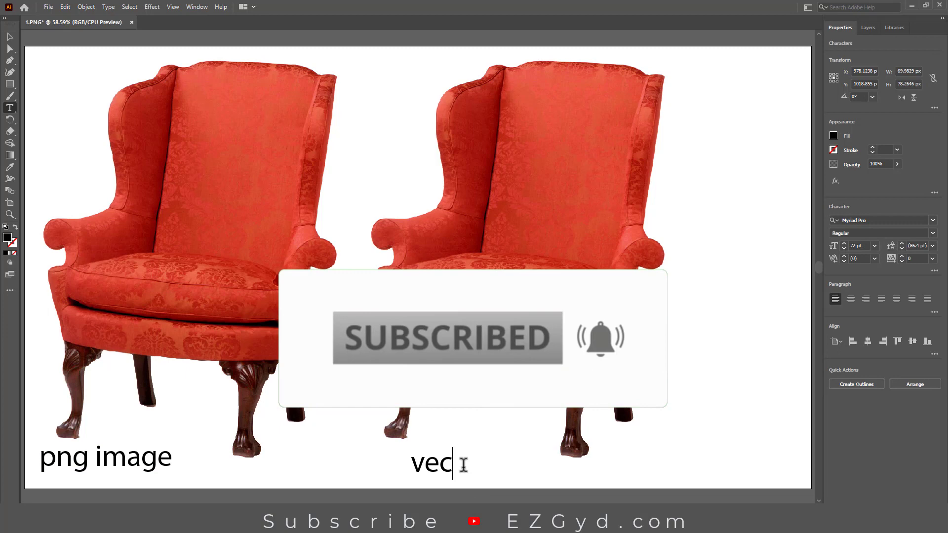
pyautogui.write('tor')
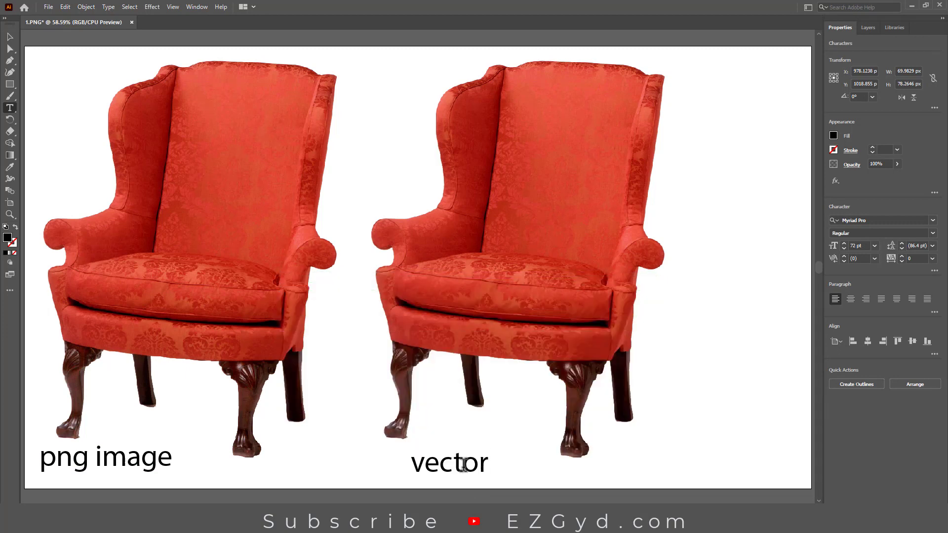
pyautogui.write(' file')
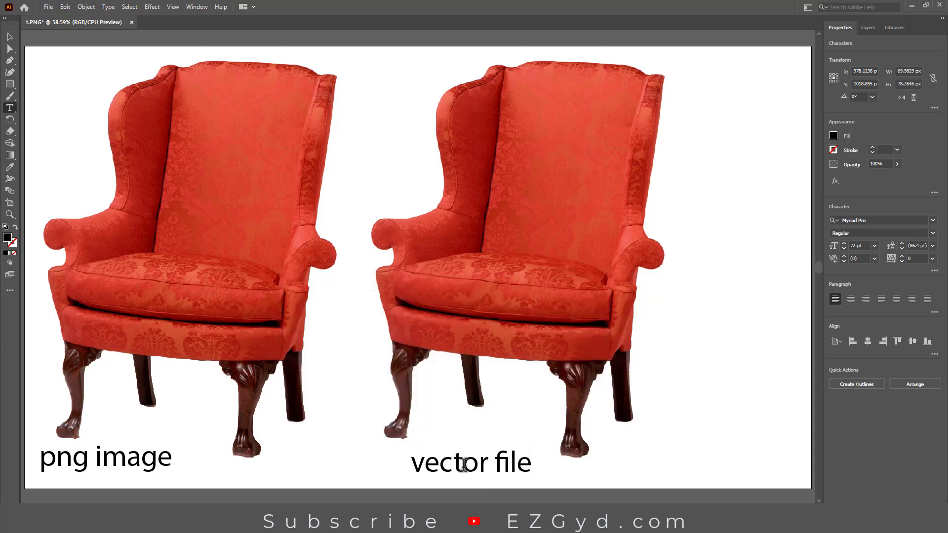
# Step: Finish the 'vector file' caption and select the right chair
pyautogui.click(10, 36)
pyautogui.click(531, 171)
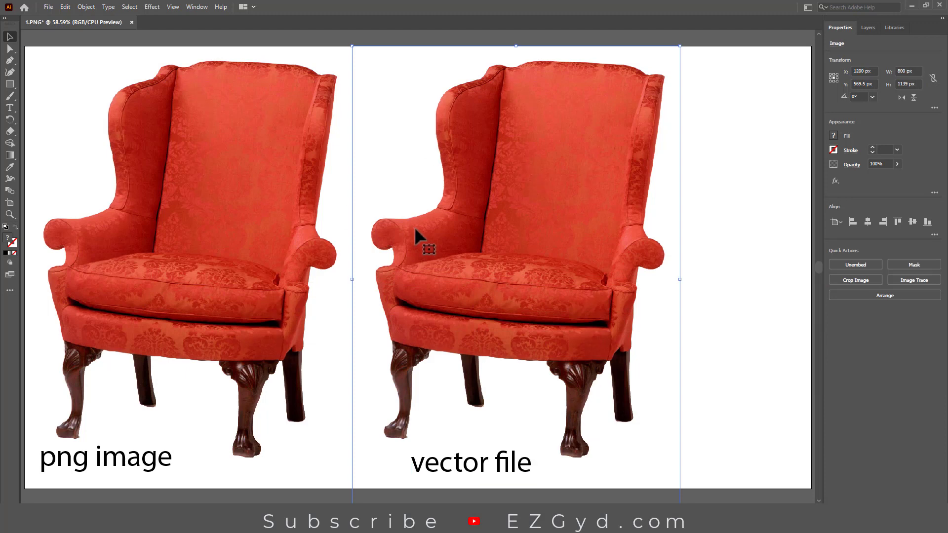
pyautogui.press('z')
pyautogui.click(363, 237)
pyautogui.hotkey('ctrl', '0')
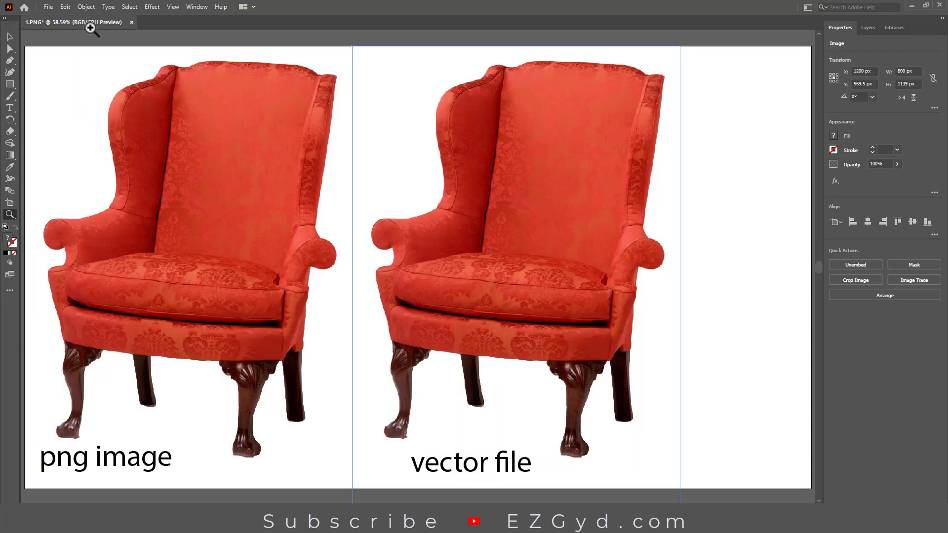
pyautogui.click(10, 36)
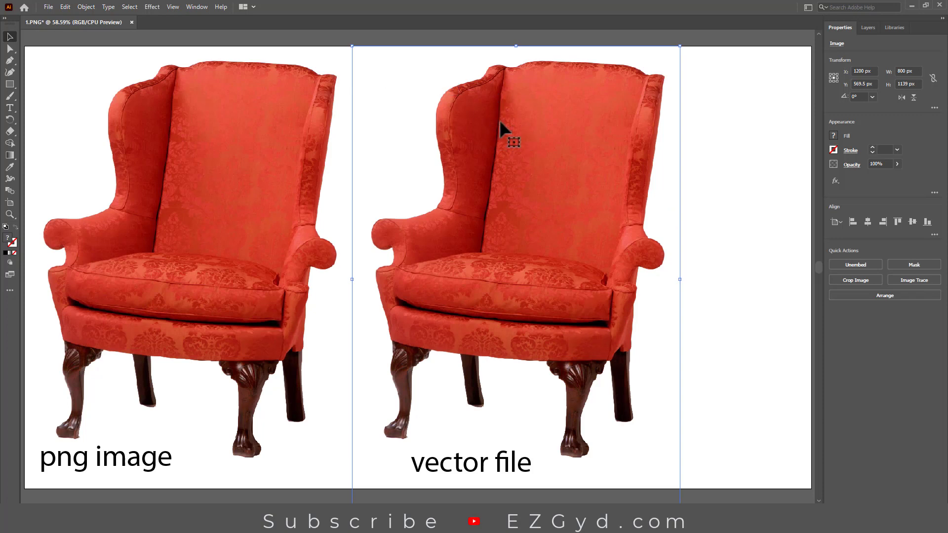
# Step: Open the Image Trace panel from the Window menu and place it right of the canvas
pyautogui.click(196, 6)
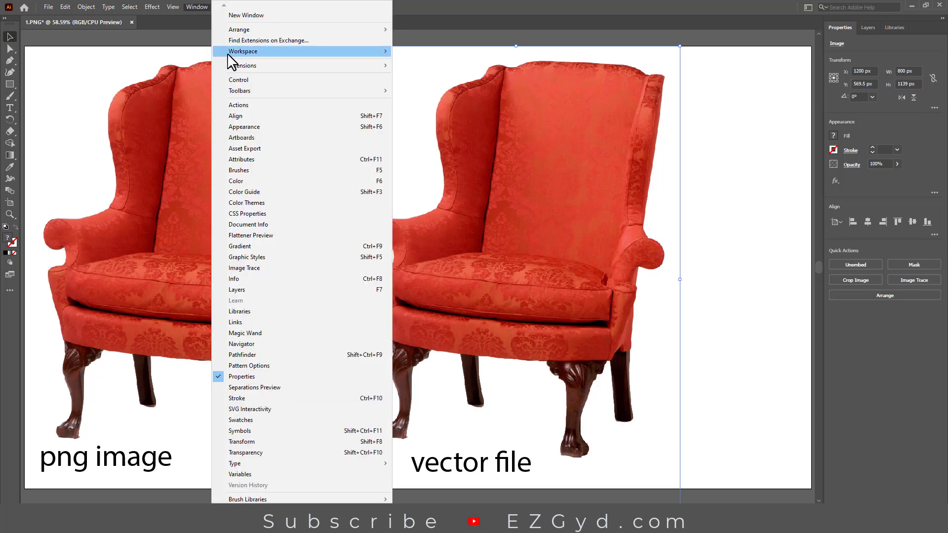
pyautogui.click(245, 268)
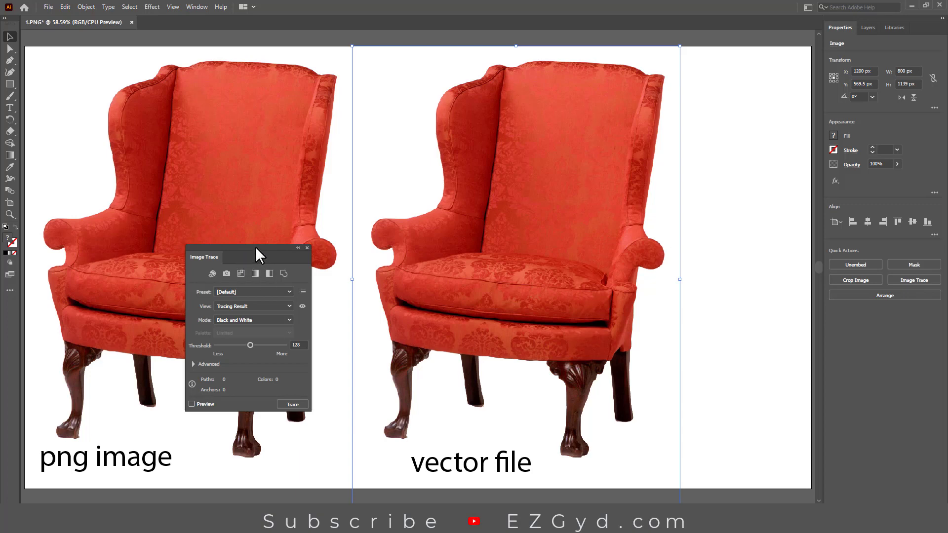
pyautogui.moveTo(256, 247)
pyautogui.mouseDown()
pyautogui.moveTo(505, 253)
pyautogui.moveTo(733, 206)
pyautogui.moveTo(760, 167)
pyautogui.moveTo(754, 151)
pyautogui.mouseUp()
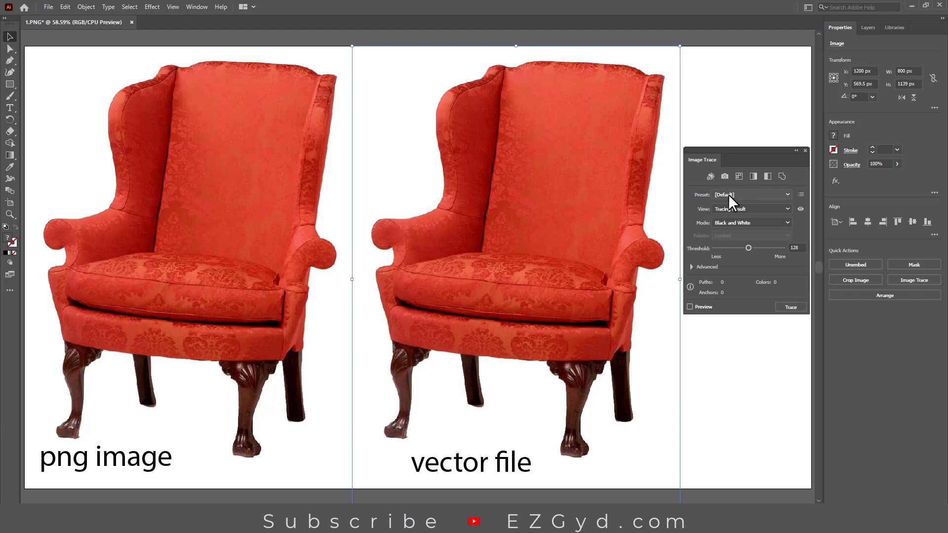
# Step: Trace the right chair with Auto-Color, then switch to the High Color preset
pyautogui.click(743, 194)
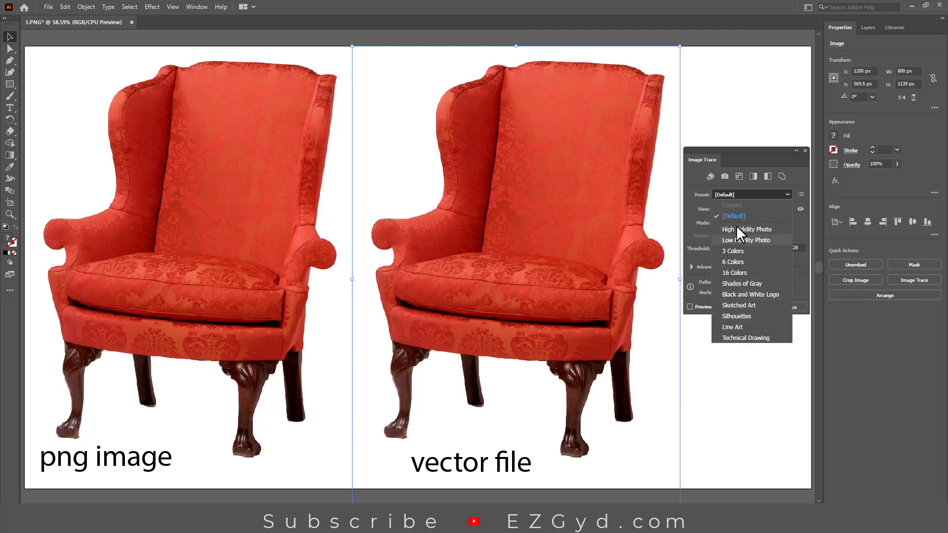
pyautogui.click(734, 216)
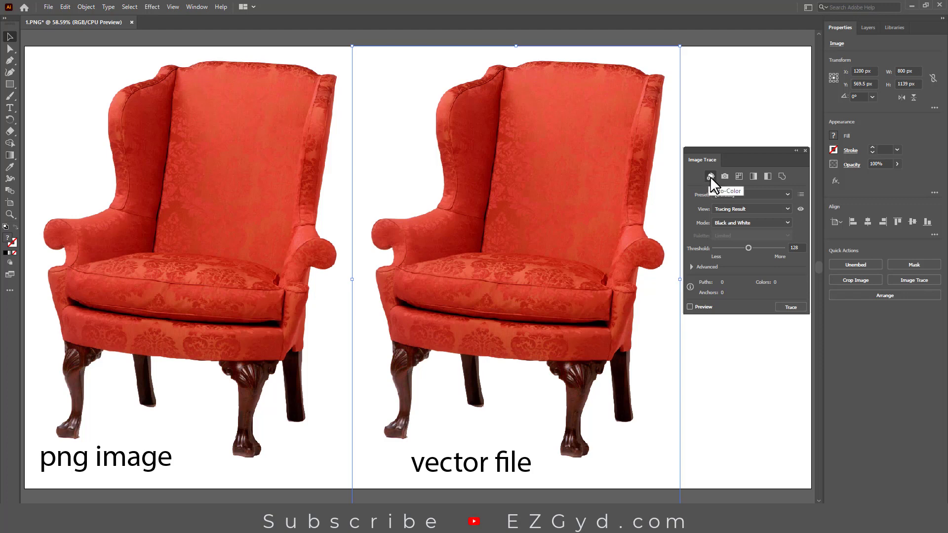
pyautogui.click(710, 176)
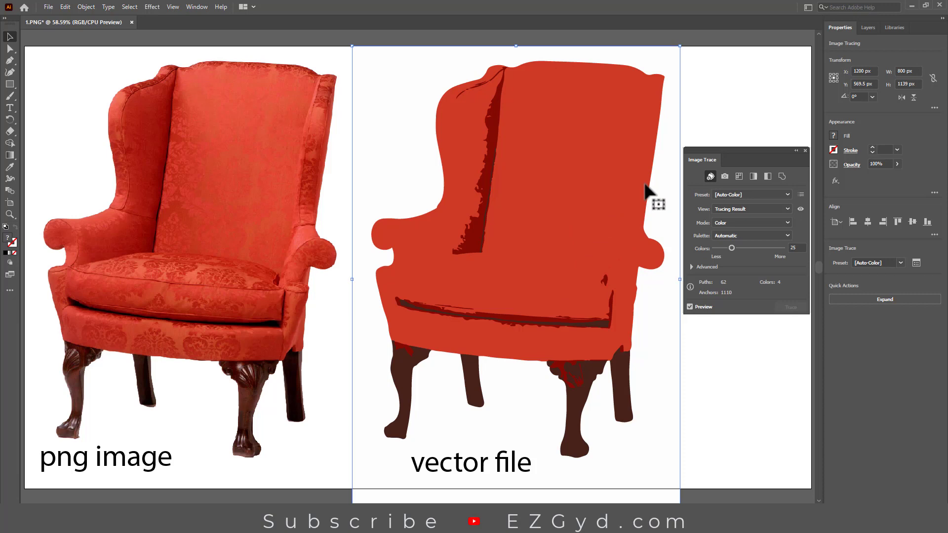
pyautogui.click(724, 177)
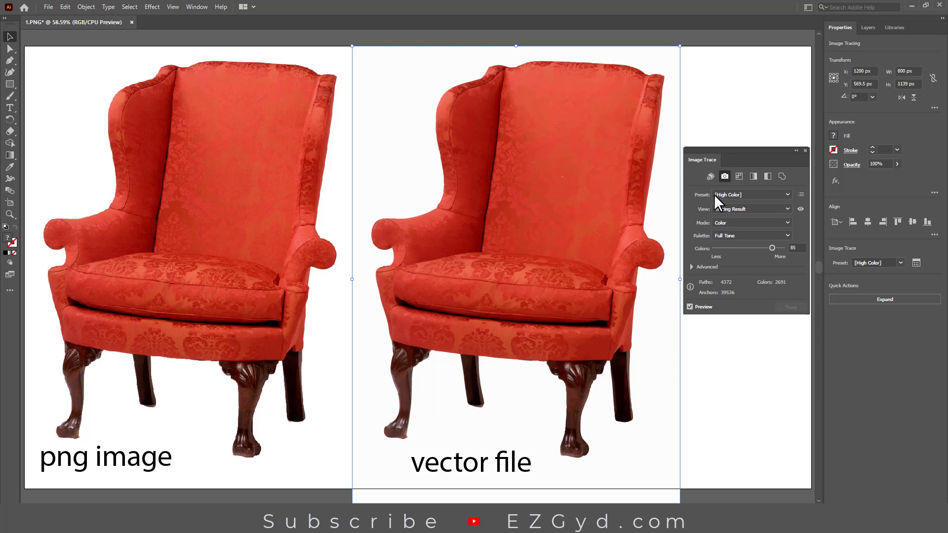
# Step: Raise the trace's Colors setting from 85 to 100
pyautogui.click(730, 192)
pyautogui.click(730, 192)
pyautogui.moveTo(771, 247); pyautogui.dragTo(783, 247)
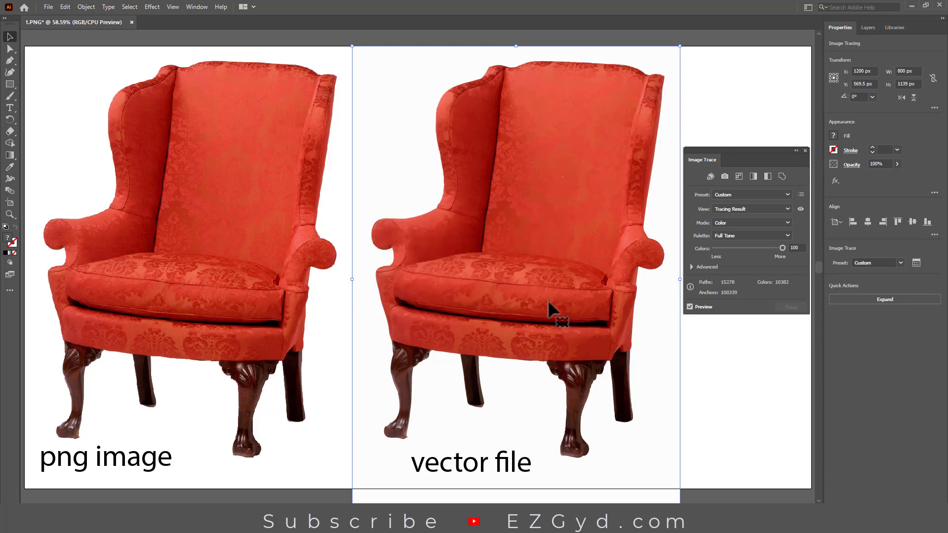
pyautogui.press('z')
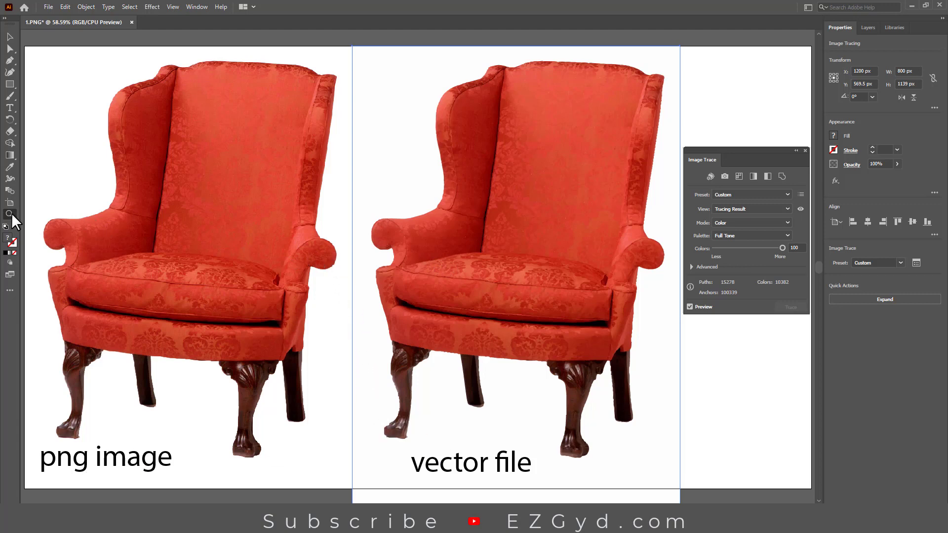
pyautogui.moveTo(325, 212); pyautogui.dragTo(375, 260)
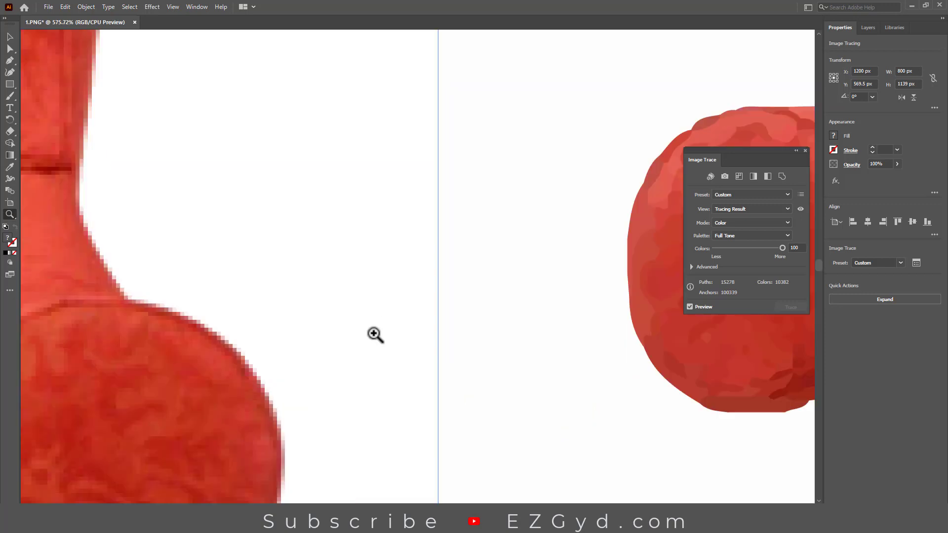
pyautogui.moveTo(745, 150)
pyautogui.mouseDown()
pyautogui.moveTo(859, 351)
pyautogui.moveTo(892, 335)
pyautogui.mouseUp()
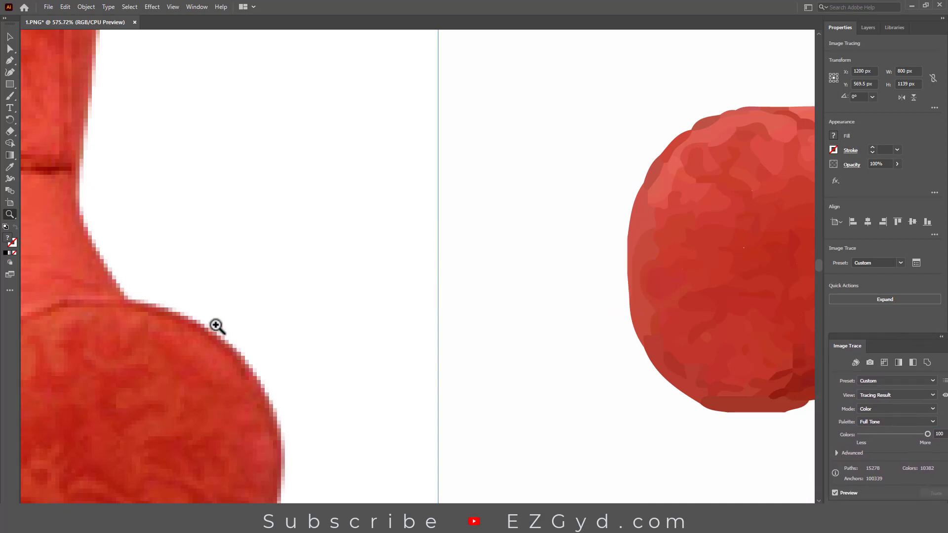
pyautogui.moveTo(195, 309); pyautogui.dragTo(306, 421)
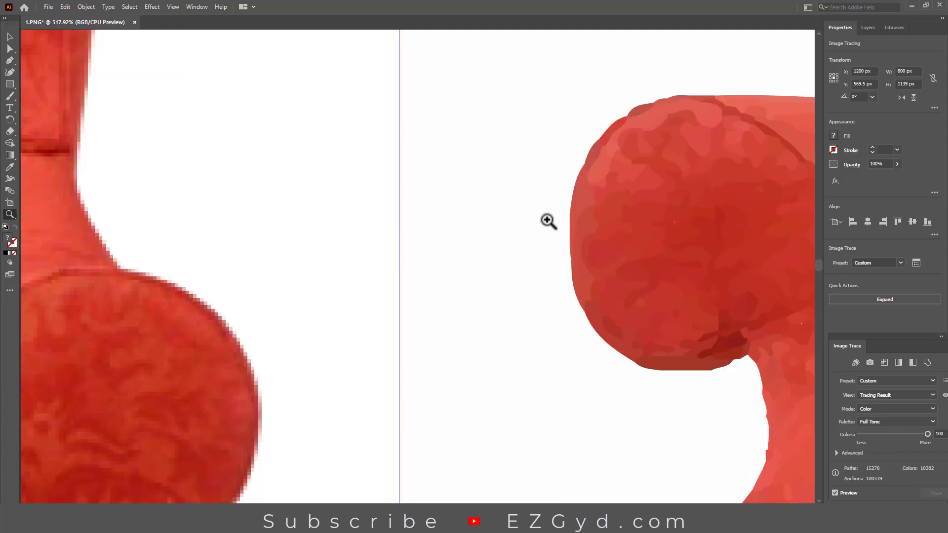
pyautogui.scroll(-5, 449, 339)
pyautogui.moveTo(539, 205); pyautogui.dragTo(575, 282)
pyautogui.moveTo(402, 127); pyautogui.dragTo(535, 287)
pyautogui.moveTo(400, 151); pyautogui.dragTo(616, 351)
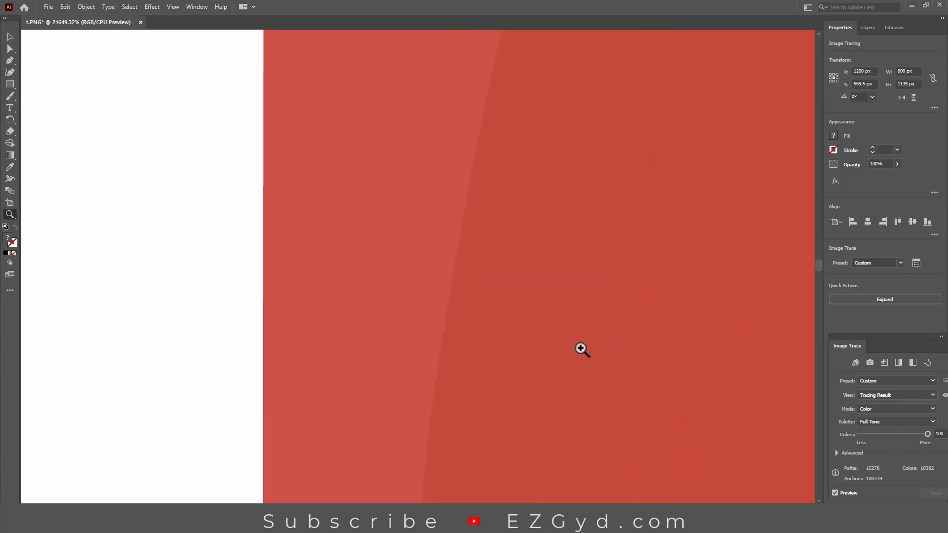
pyautogui.moveTo(200, 170); pyautogui.dragTo(364, 402)
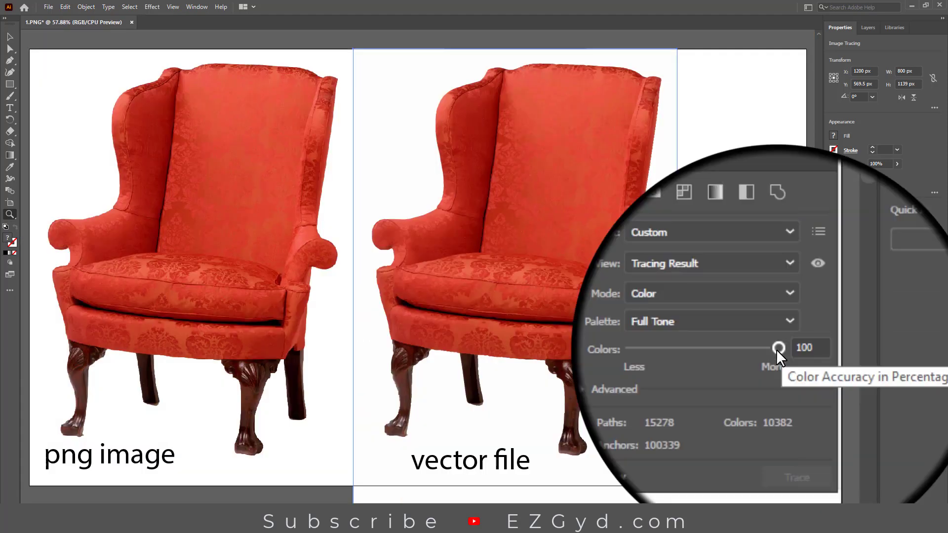
# Step: Drag the Colors slider from 100 down to 4
pyautogui.moveTo(776, 350); pyautogui.dragTo(711, 352)
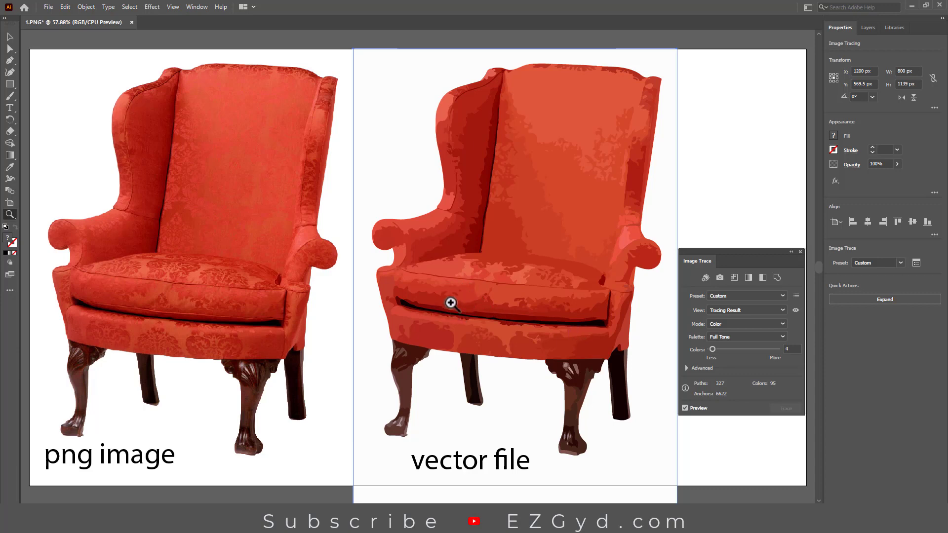
# Step: Compare High Color, Low Color, Black and White and Outline presets, ending on High Color
pyautogui.click(720, 277)
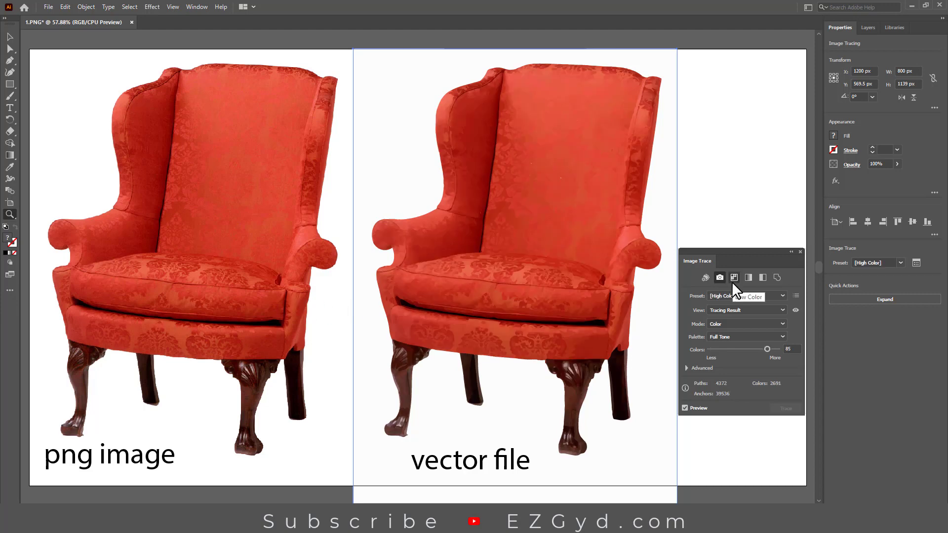
pyautogui.click(733, 282)
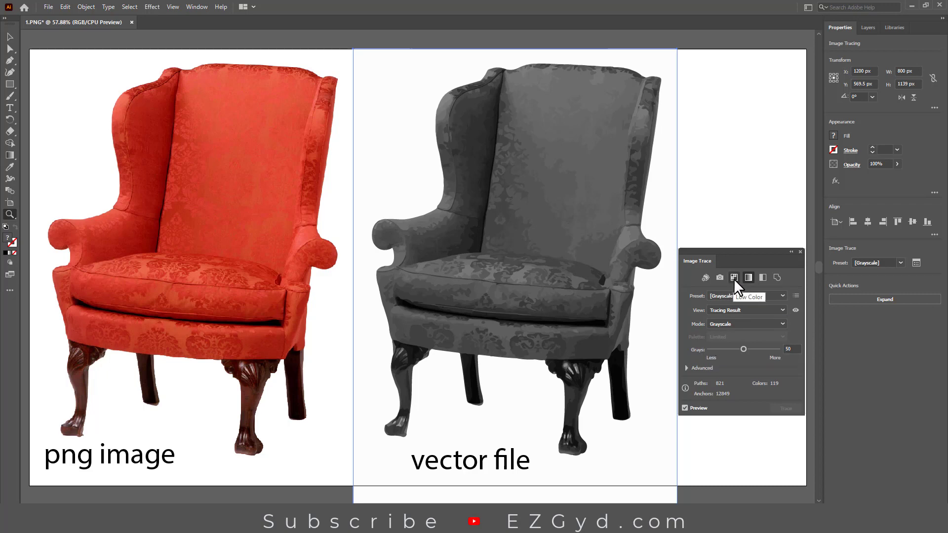
pyautogui.click(720, 278)
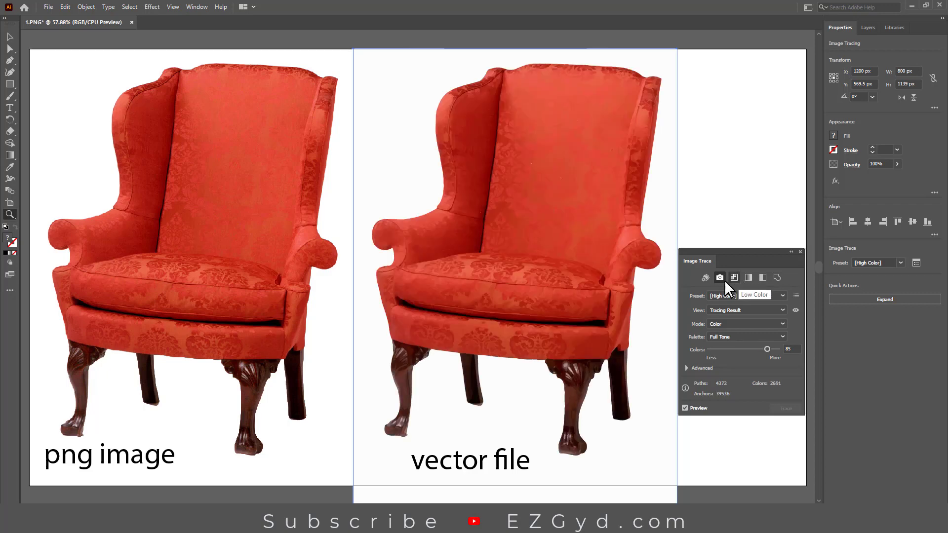
pyautogui.click(763, 279)
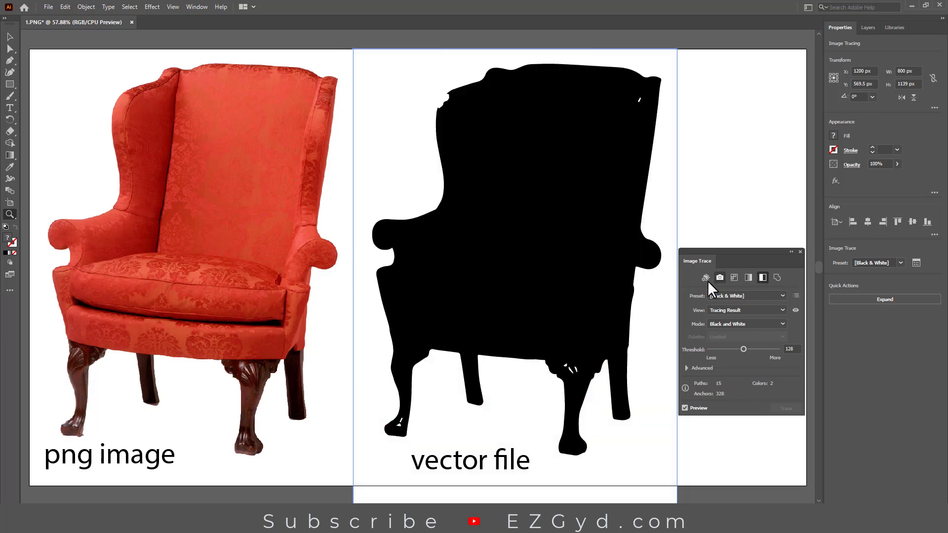
pyautogui.click(776, 277)
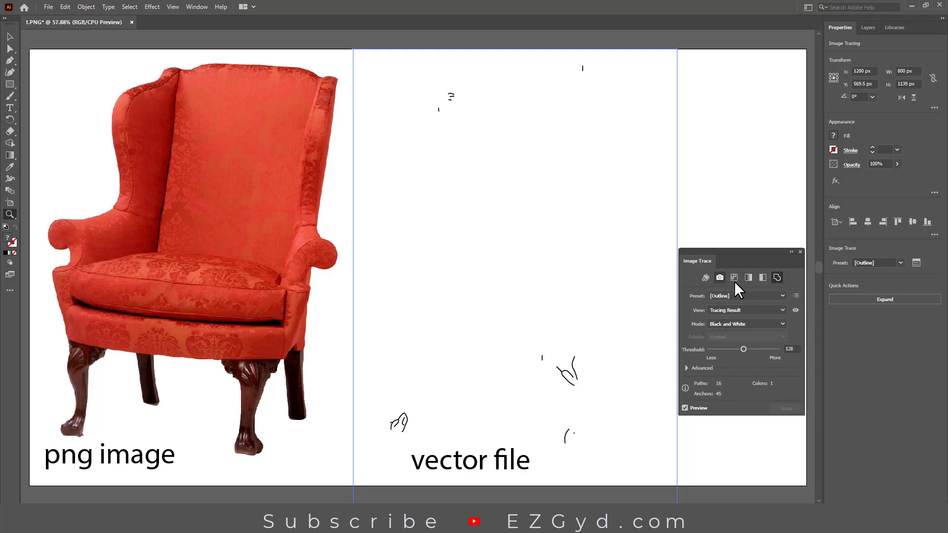
pyautogui.click(720, 278)
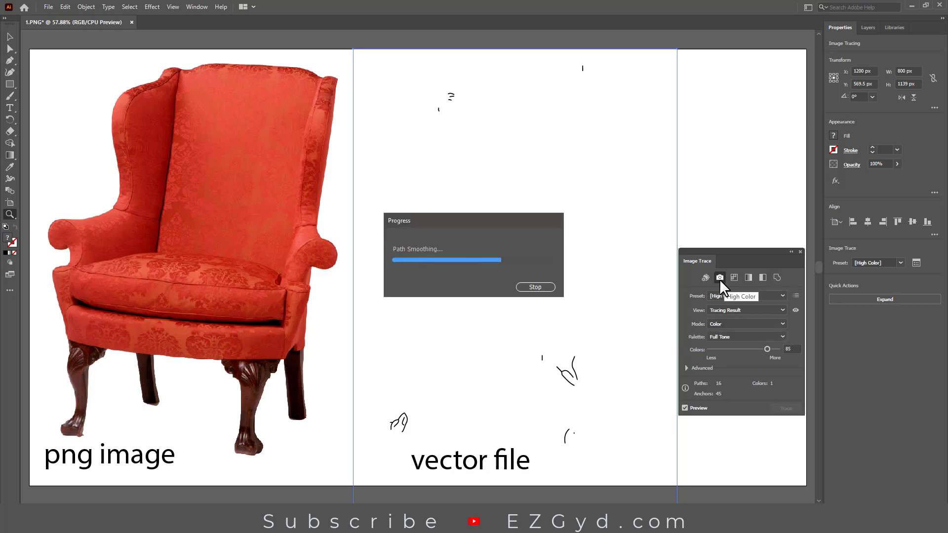
pyautogui.click(731, 296)
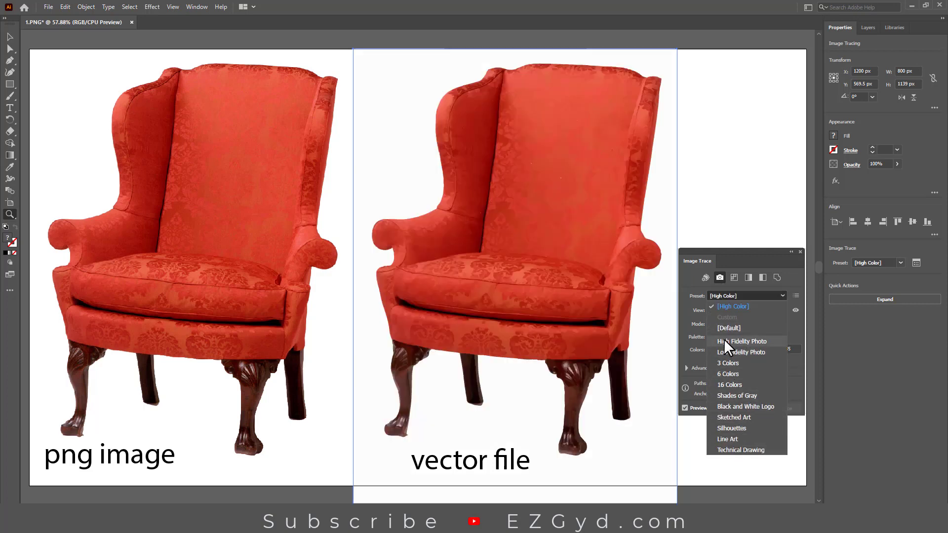
# Step: Dismiss the preset list, keeping the 100-colour Custom trace
pyautogui.click(694, 296)
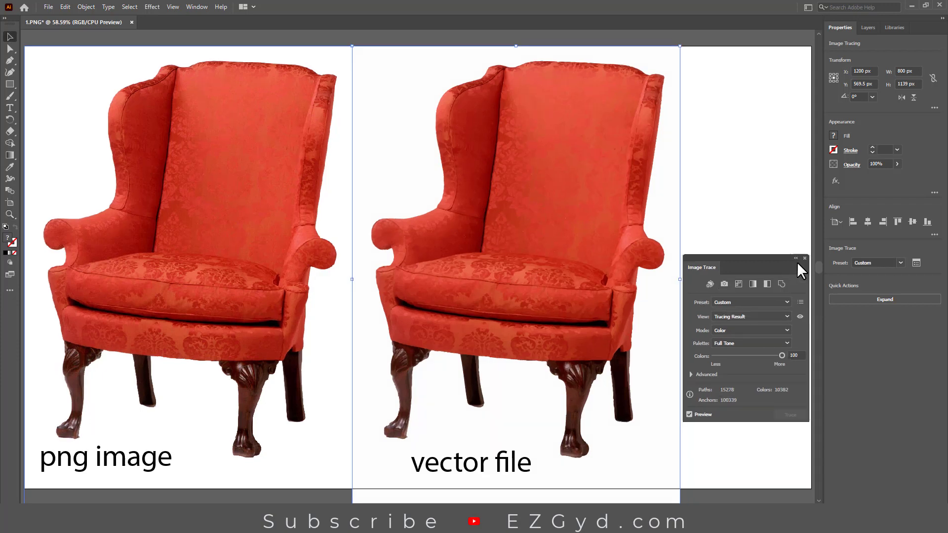
# Step: Close the Image Trace panel and move the 'vector file' label left and down
pyautogui.click(805, 257)
pyautogui.click(756, 242)
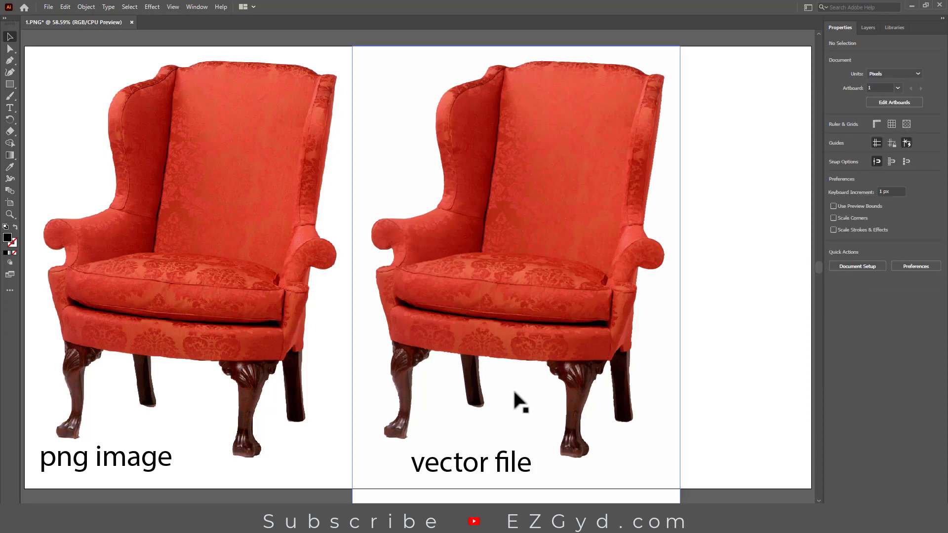
pyautogui.scroll(-2, 485, 350)
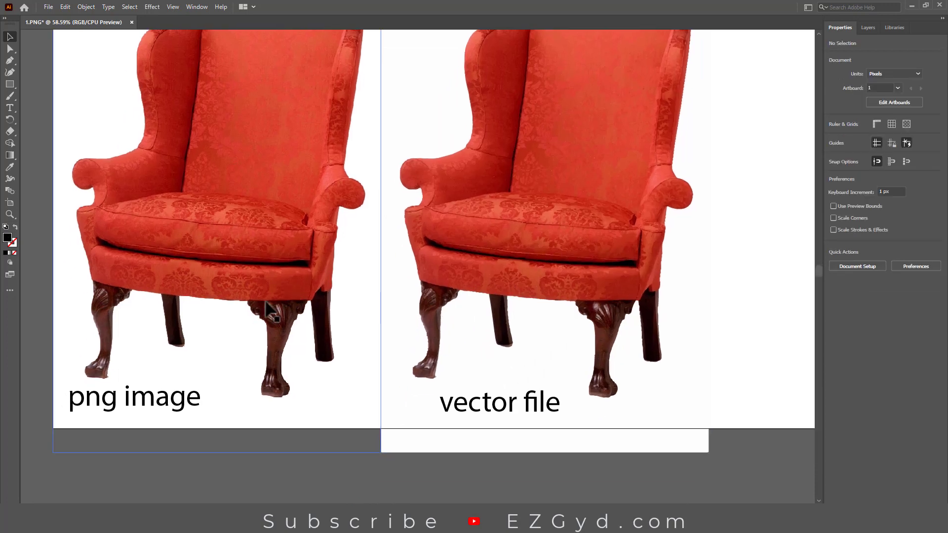
pyautogui.moveTo(250, 328); pyautogui.dragTo(254, 459)
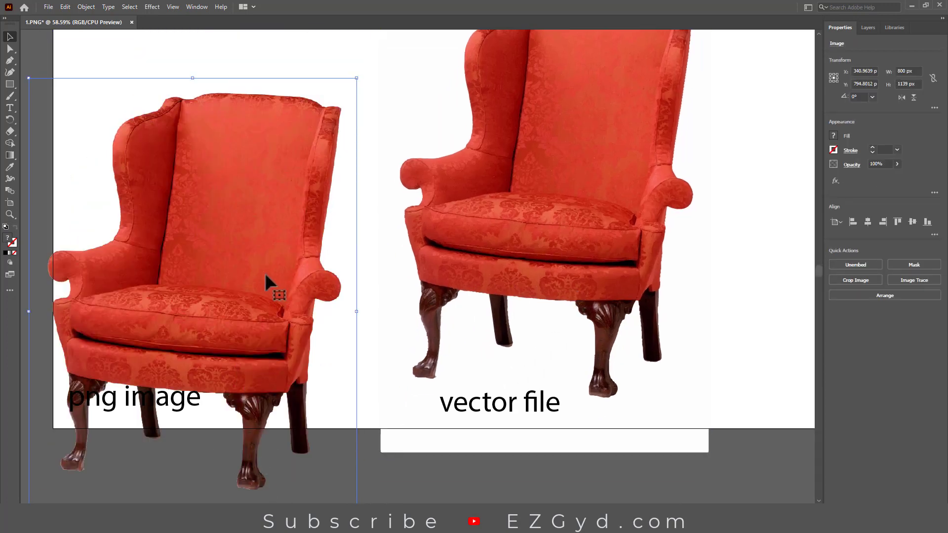
pyautogui.hotkey('ctrl', 'z')
pyautogui.hotkey('ctrl', 'z')
pyautogui.scroll(-2, 547, 261)
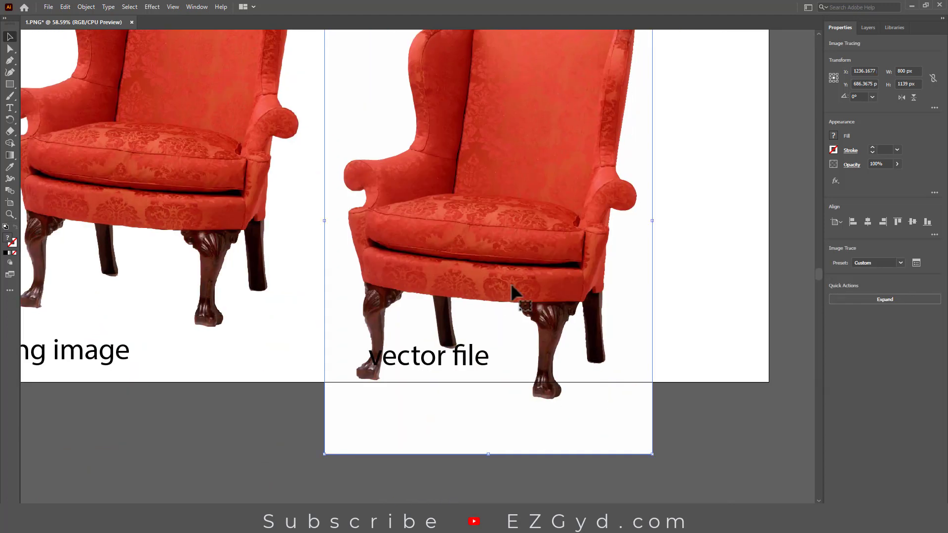
pyautogui.moveTo(512, 292); pyautogui.dragTo(574, 254)
pyautogui.moveTo(387, 357)
pyautogui.mouseDown()
pyautogui.moveTo(250, 370)
pyautogui.moveTo(248, 434)
pyautogui.mouseUp()
# Step: Expand the traced chair into editable vector paths via Object > Expand
pyautogui.click(544, 299)
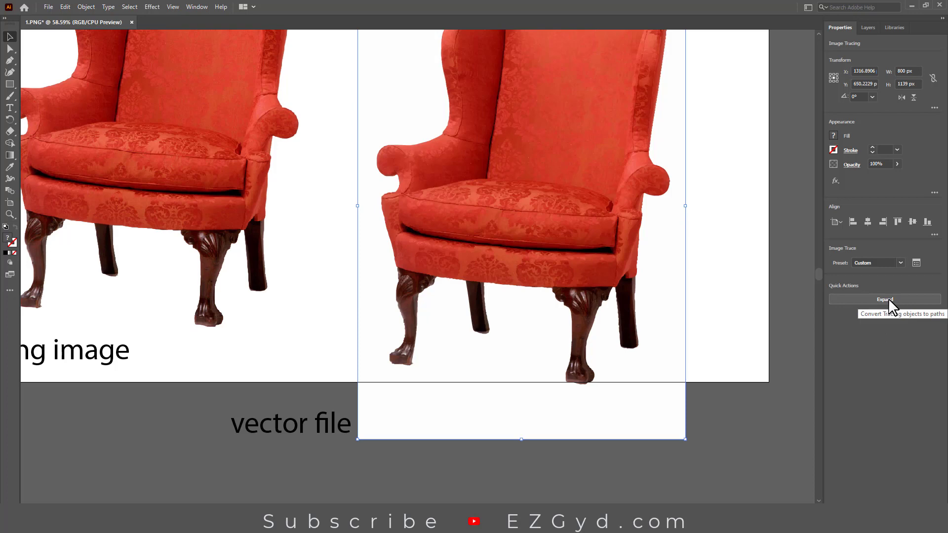
pyautogui.click(87, 7)
pyautogui.click(103, 123)
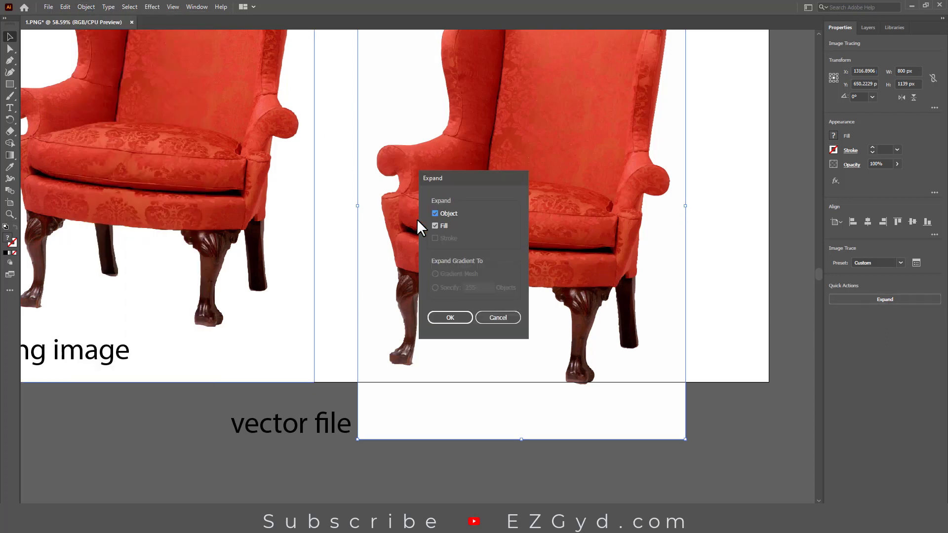
pyautogui.click(450, 318)
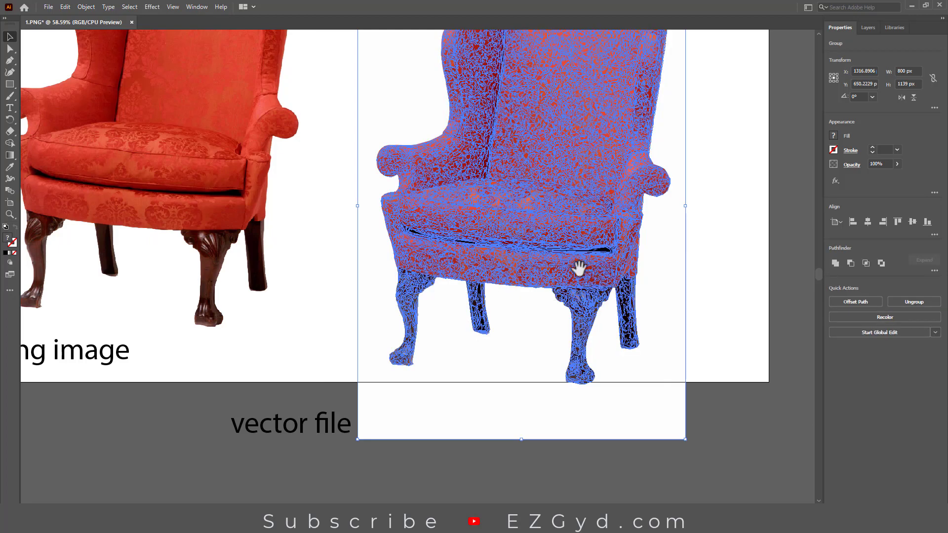
pyautogui.scroll(2, 573, 261)
pyautogui.hscroll(1, 573, 262)
# Step: Select the expanded chair group and nudge it slightly to the right
pyautogui.click(719, 303)
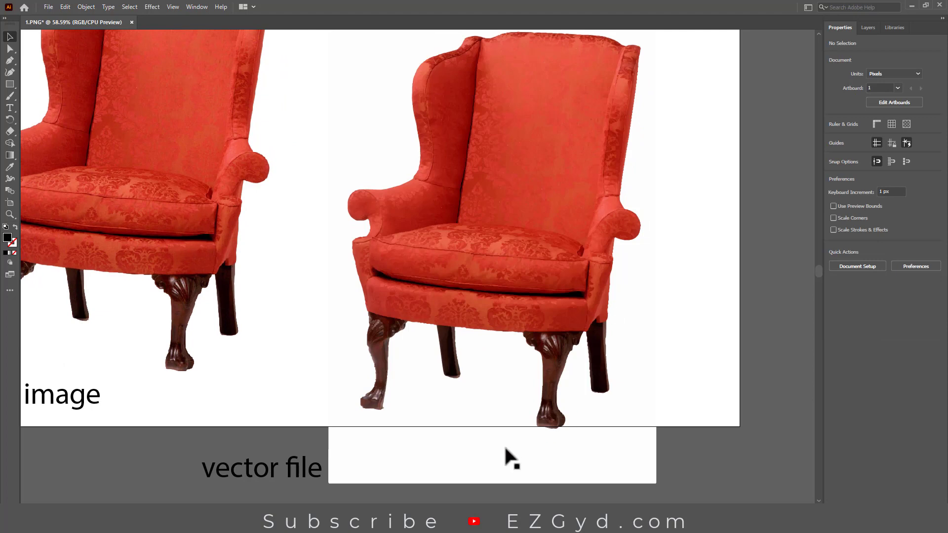
pyautogui.click(504, 445)
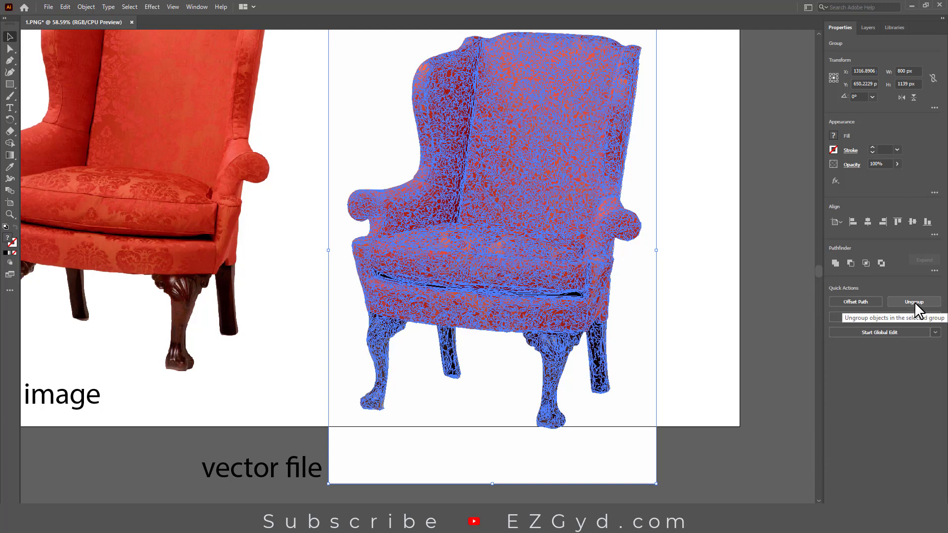
pyautogui.click(89, 7)
pyautogui.hotkey('ctrl', 'z')
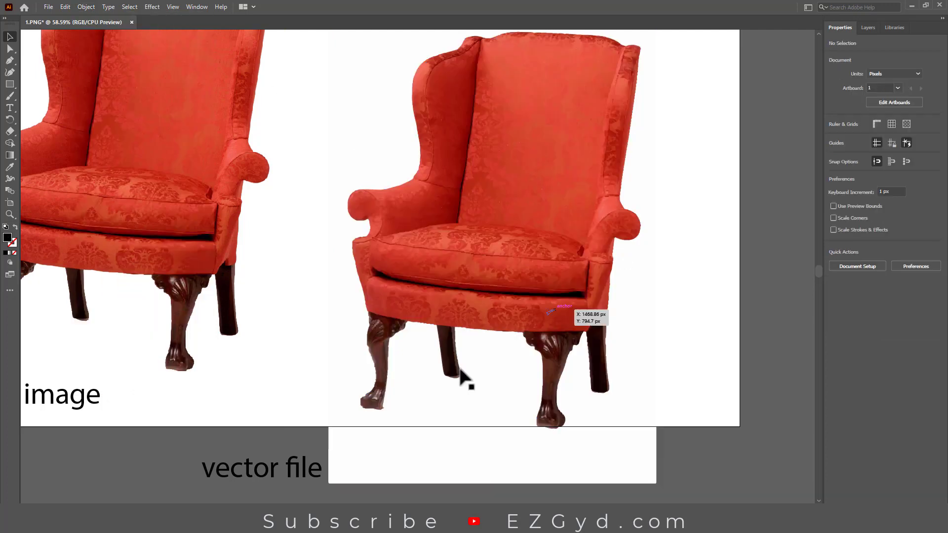
pyautogui.hotkey('ctrl', 'shift', 'z')
pyautogui.moveTo(470, 411); pyautogui.dragTo(483, 414)
# Step: Ungroup the traced chair with Object > Ungroup
pyautogui.click(781, 318)
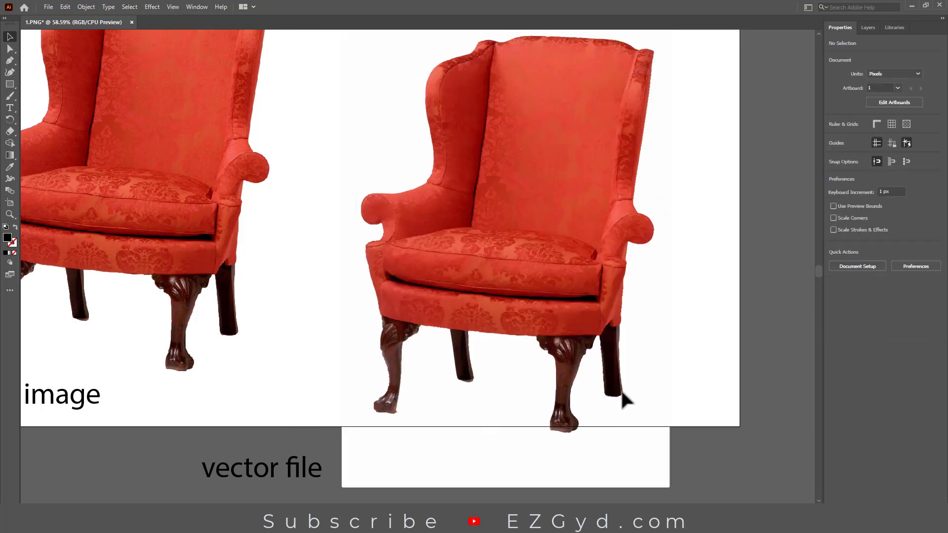
pyautogui.click(442, 384)
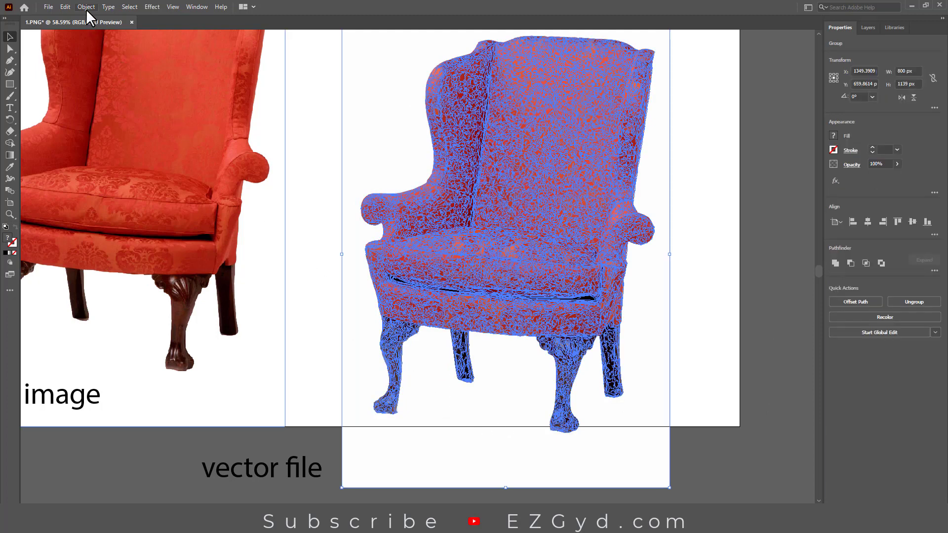
pyautogui.click(86, 7)
pyautogui.click(105, 66)
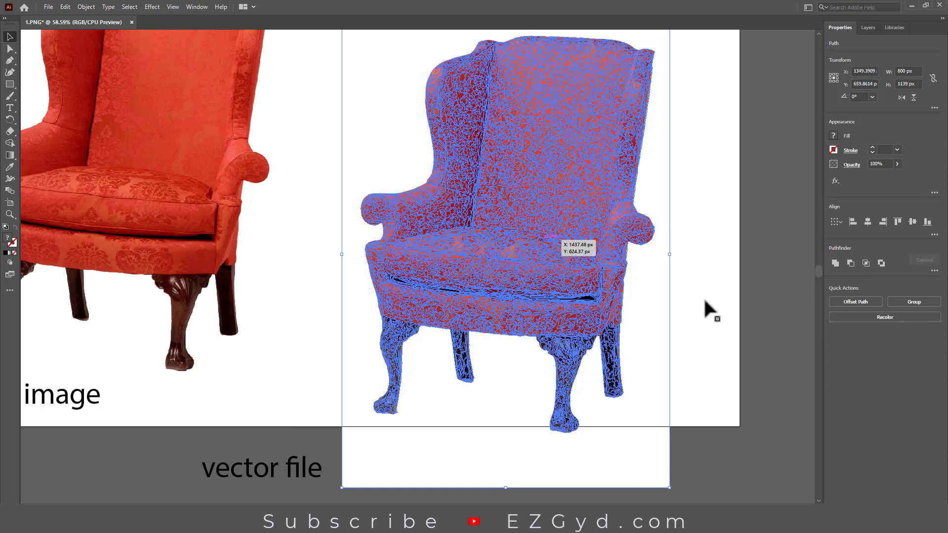
# Step: Select the white background shape behind the ungrouped chair paths
pyautogui.click(735, 301)
pyautogui.click(478, 390)
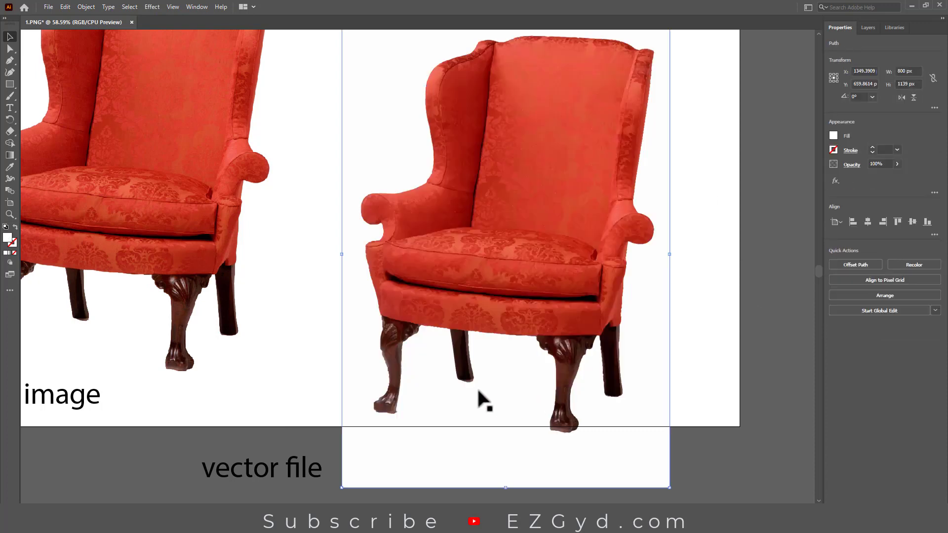
pyautogui.click(739, 357)
pyautogui.click(485, 390)
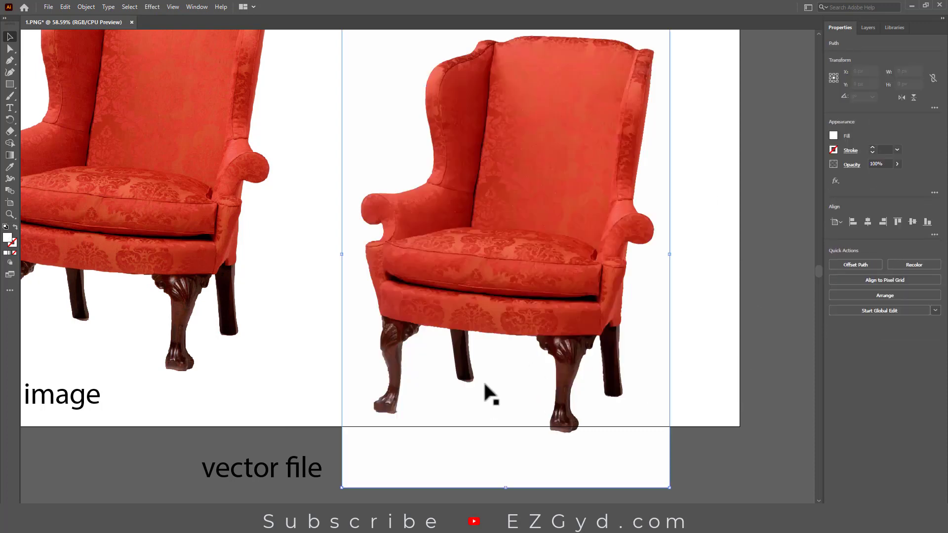
# Step: Drag the white background shape left and delete it, leaving only the vector chair paths
pyautogui.moveTo(485, 397); pyautogui.dragTo(441, 458)
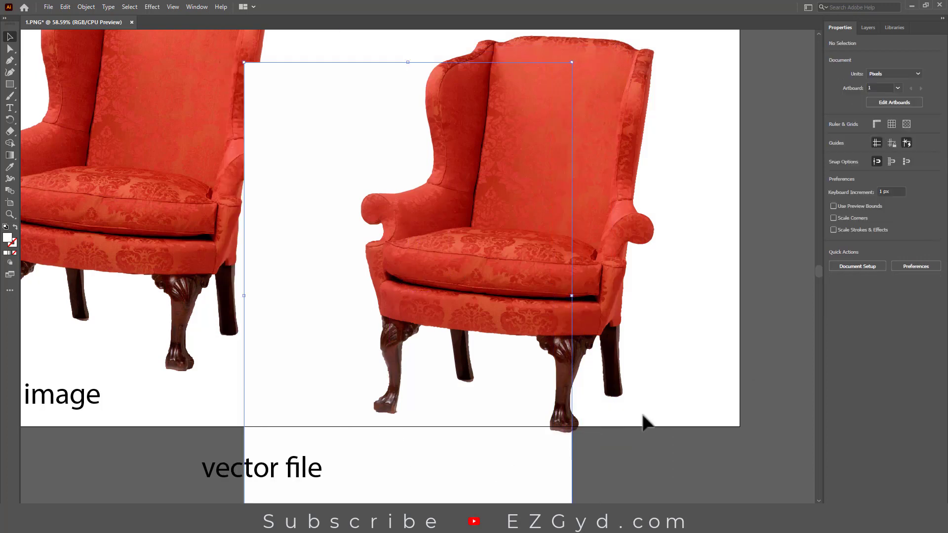
pyautogui.press('Delete')
pyautogui.click(621, 369)
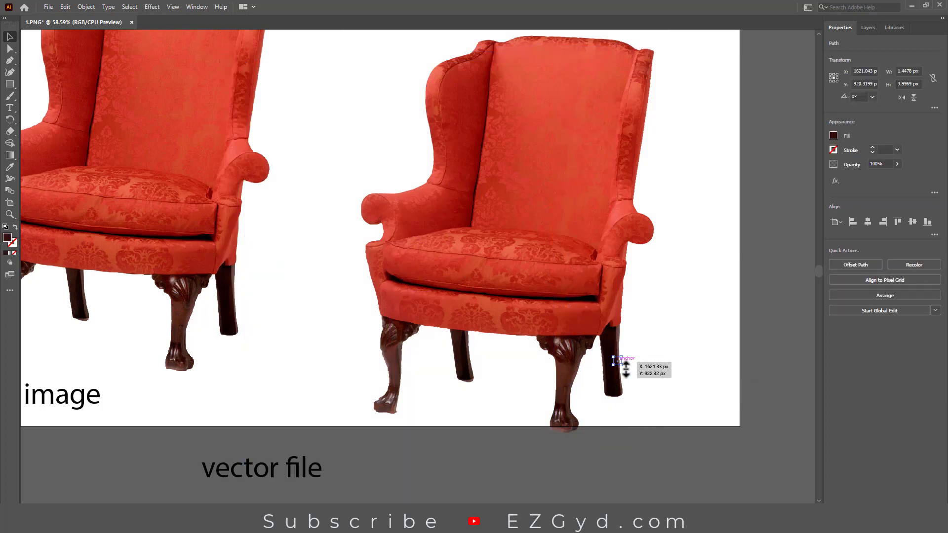
pyautogui.click(777, 347)
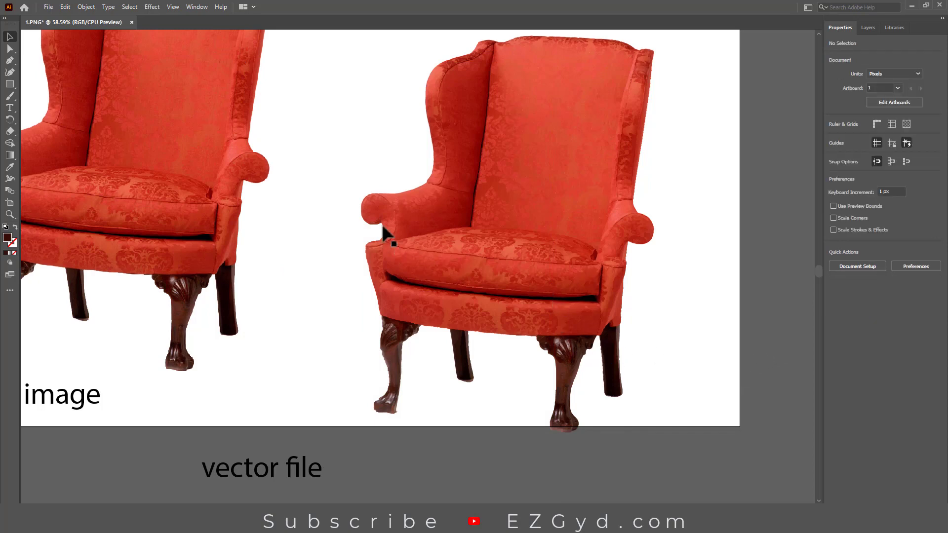
pyautogui.press('space')
pyautogui.moveTo(705, 186); pyautogui.dragTo(703, 218)
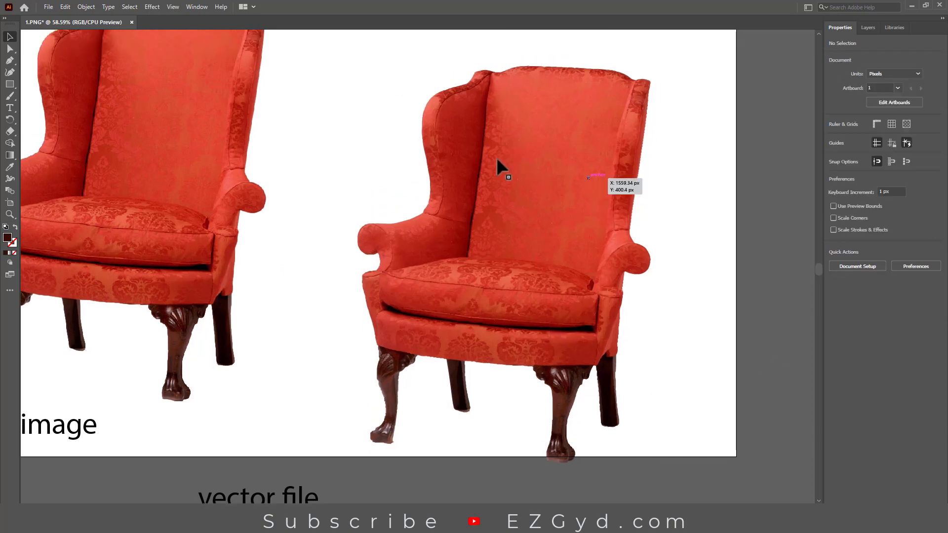